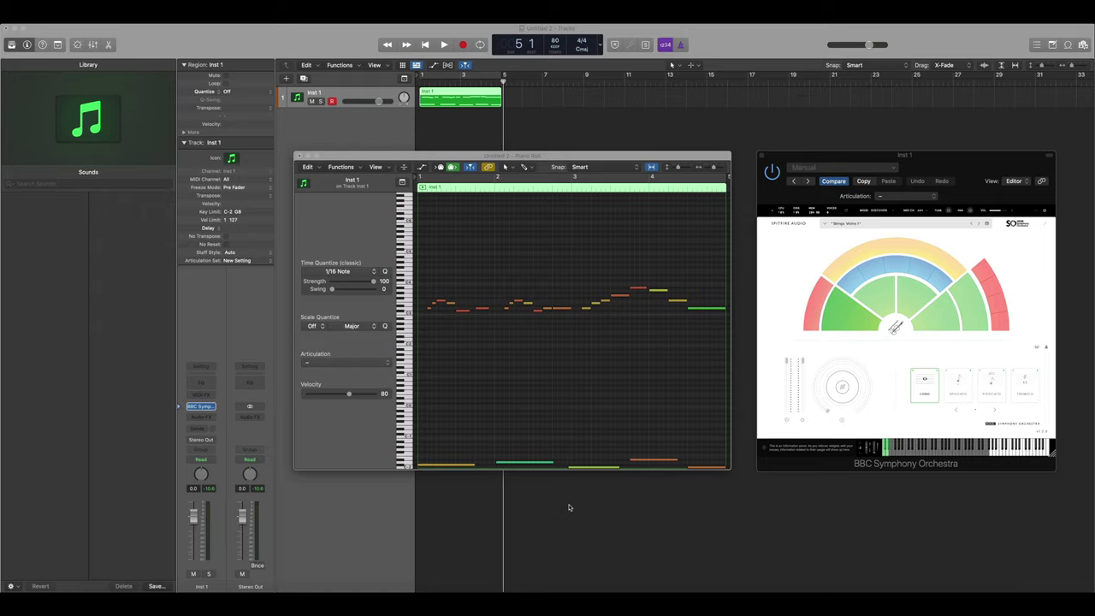
# Step: Play the violin melody from the song start, stop it, and return the playhead to bar 1
pyautogui.click(491, 417)
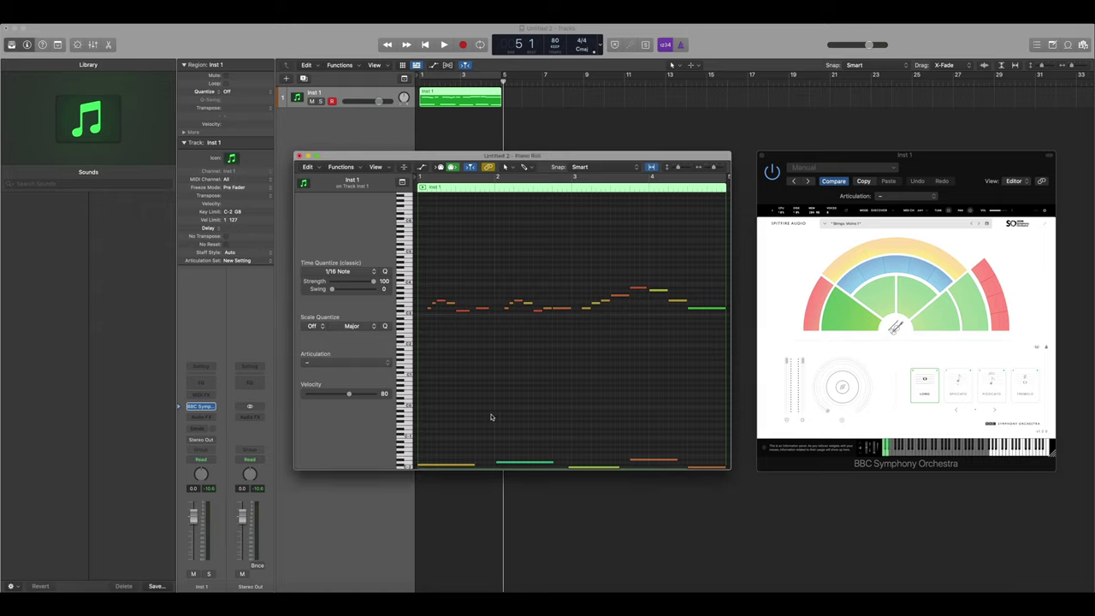
pyautogui.press('Return')
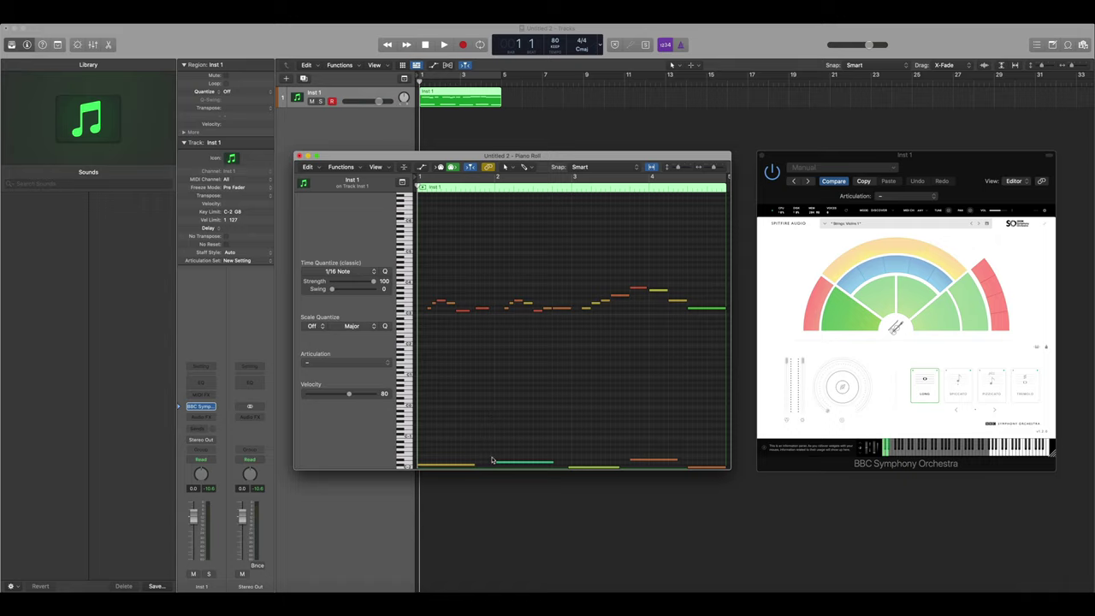
pyautogui.press('space')
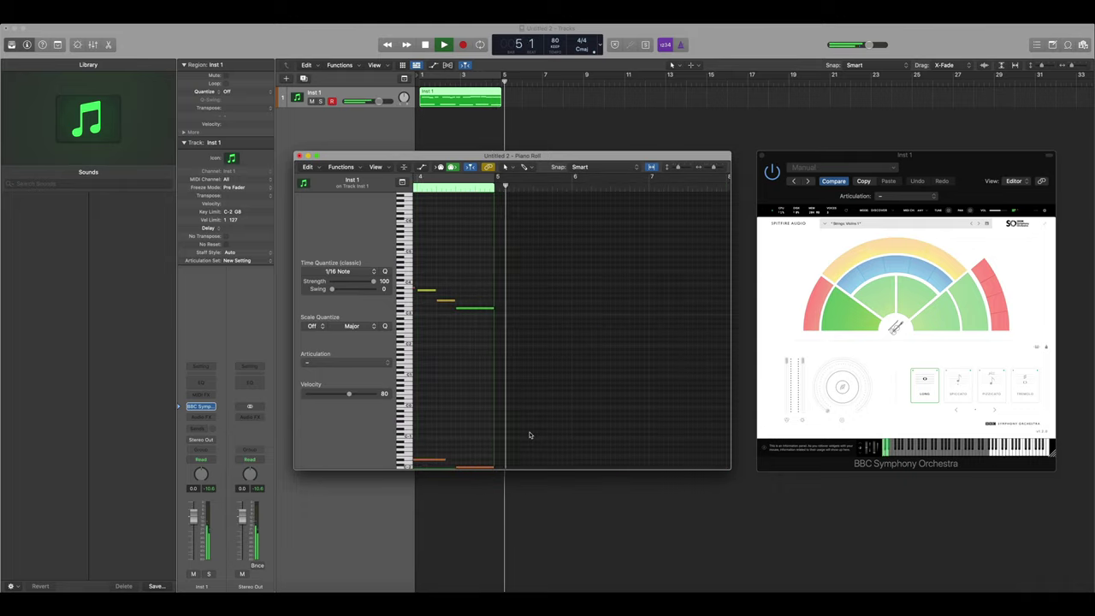
pyautogui.press('space')
pyautogui.press('Return')
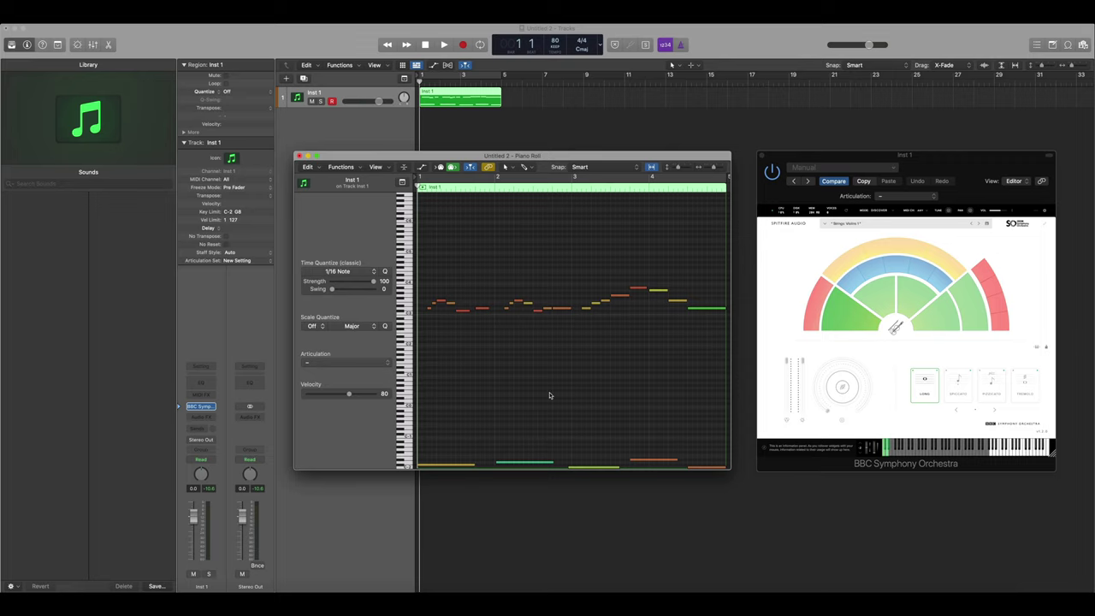
# Step: Close the floating piano roll and view the melody as score notation in the docked editor
pyautogui.click(297, 155)
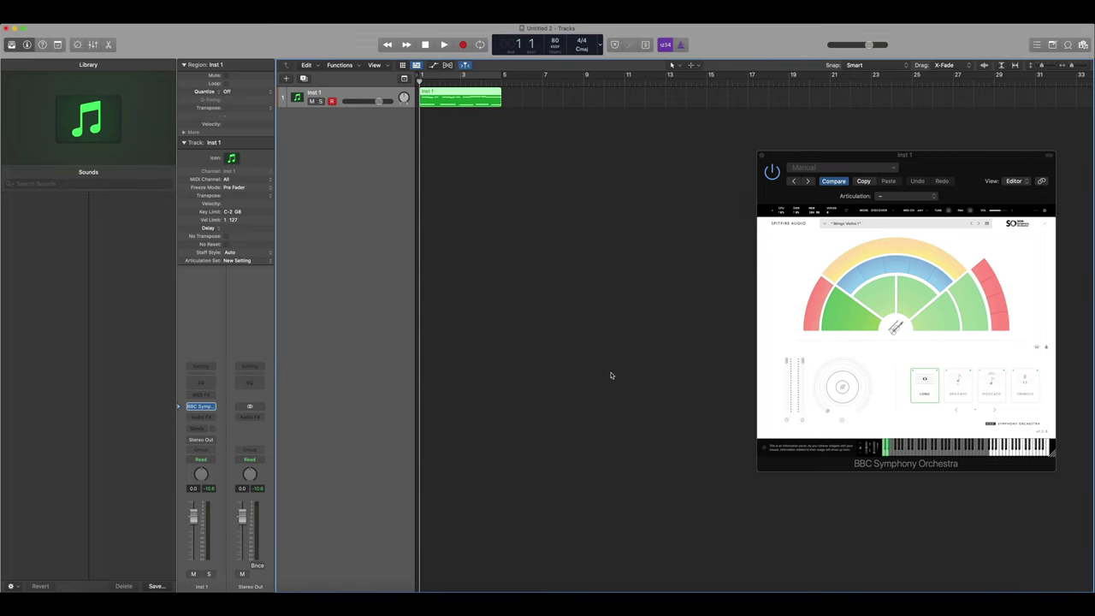
pyautogui.press('e')
pyautogui.click(670, 385)
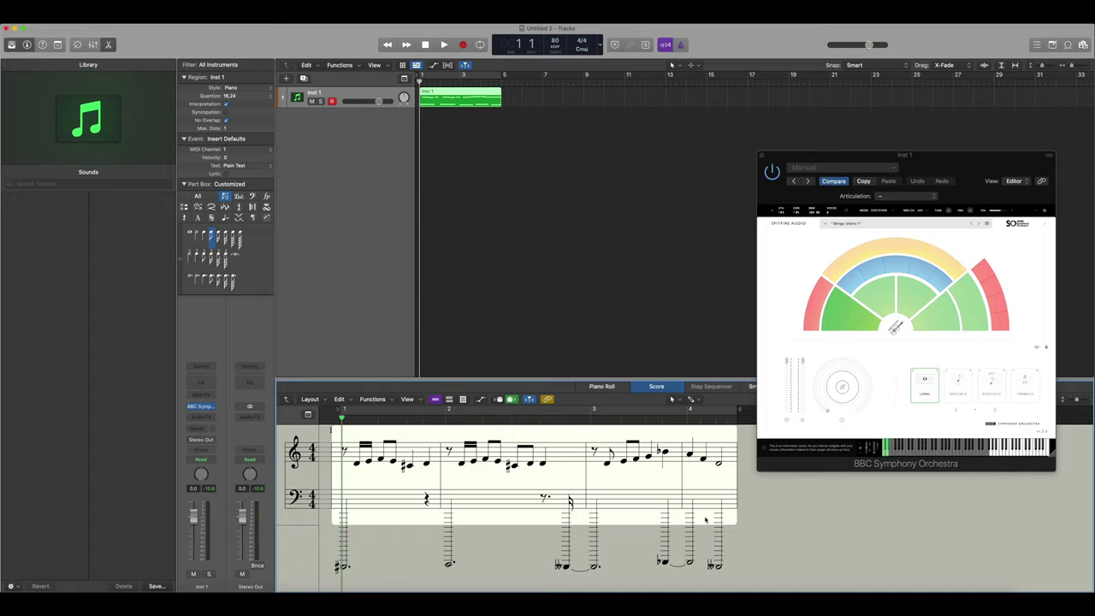
# Step: Return to the piano roll and start a new articulation set holding four articulations
pyautogui.click(611, 390)
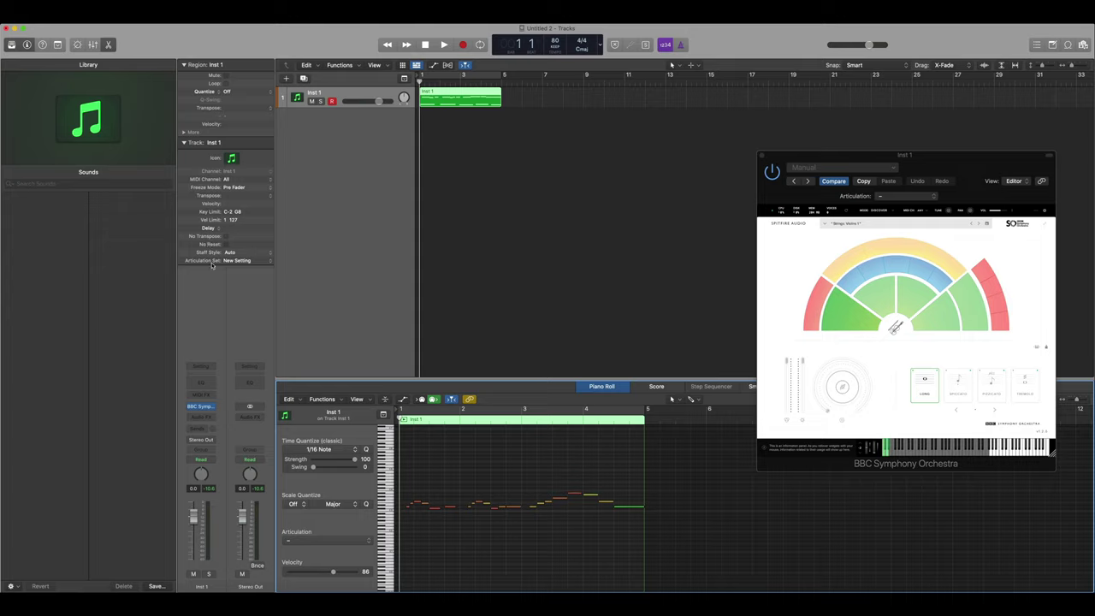
pyautogui.click(249, 260)
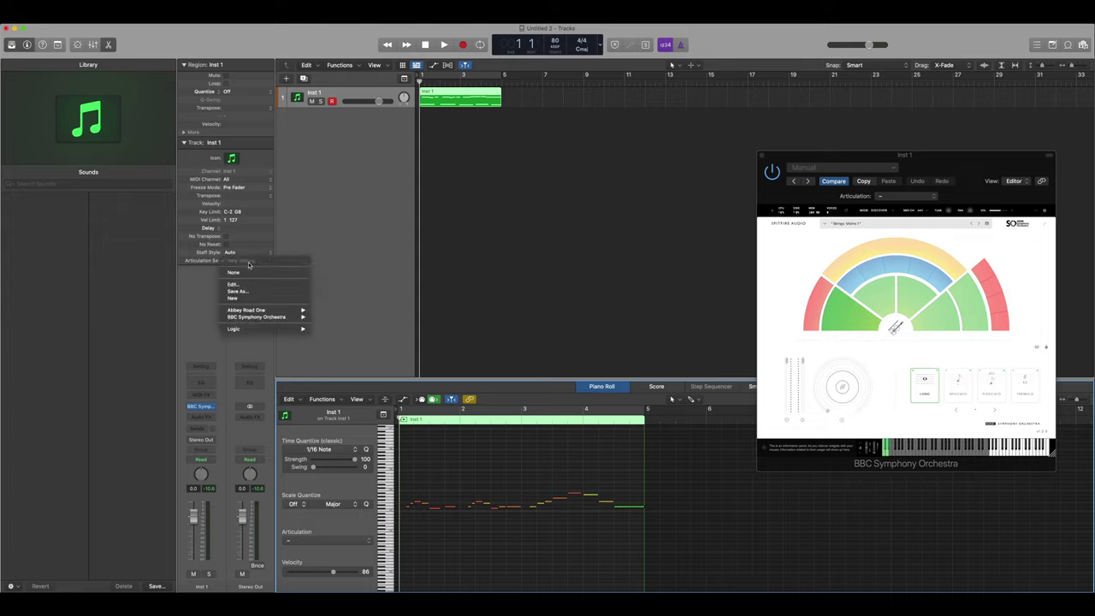
pyautogui.click(243, 298)
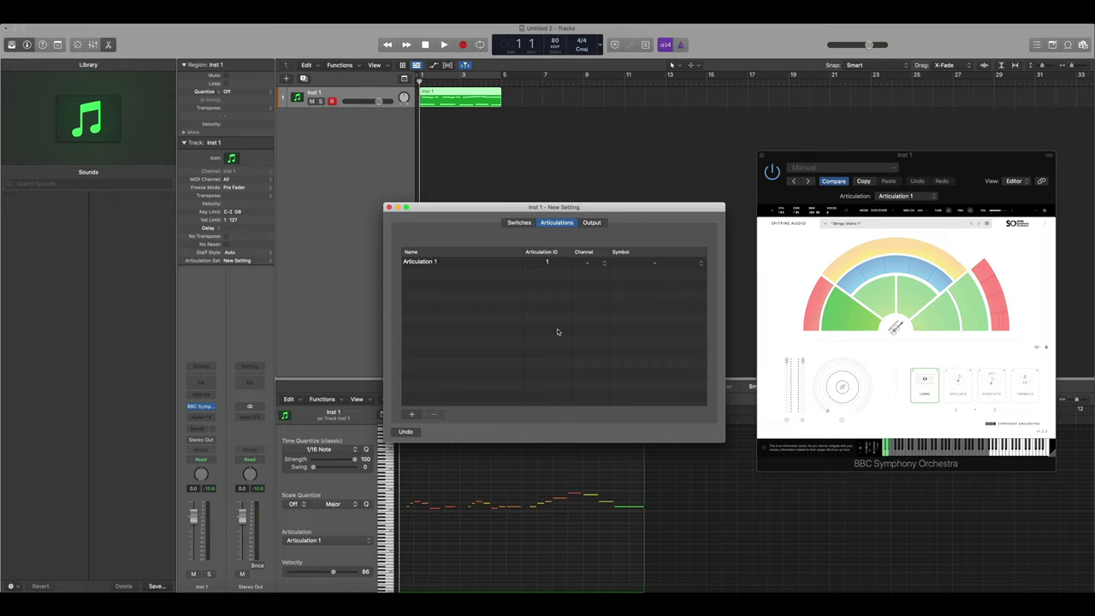
pyautogui.click(411, 414)
pyautogui.click(410, 414)
pyautogui.click(410, 414)
# Step: Name the four articulations LONGS, STACC, PIZZ and TREM
pyautogui.doubleClick(419, 261)
pyautogui.write('LONGS')
pyautogui.press('Return')
pyautogui.write('STACC')
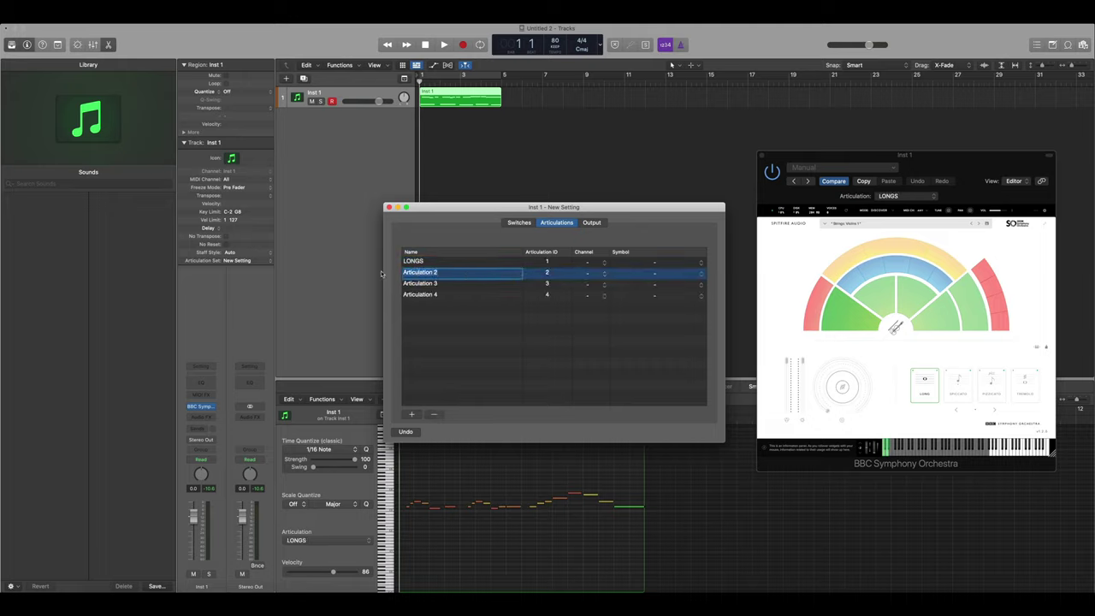
pyautogui.press('Return')
pyautogui.write('PIZZ')
pyautogui.press('Return')
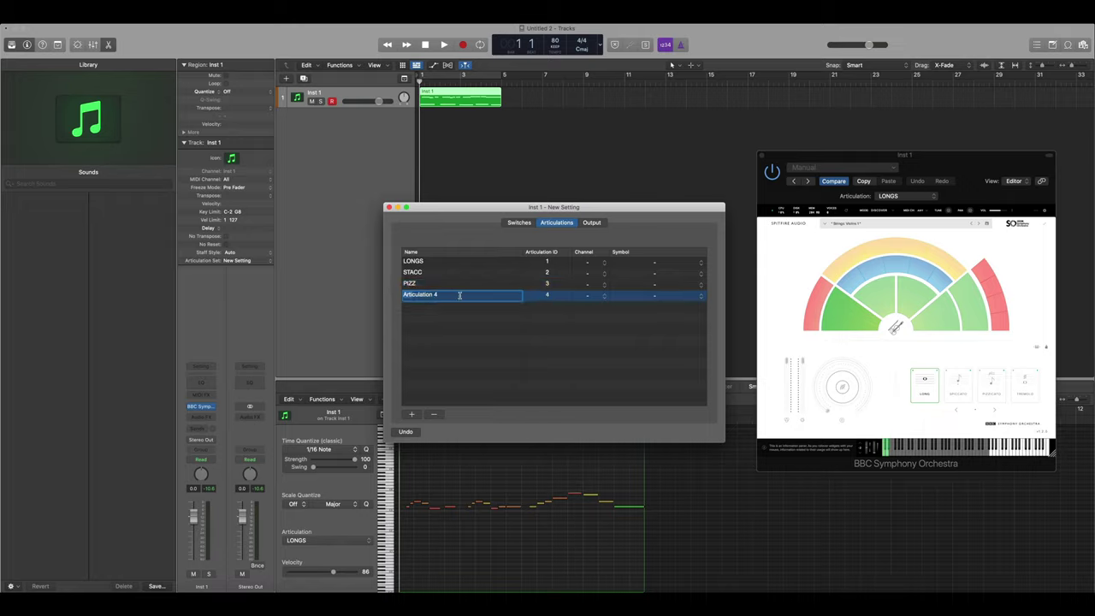
pyautogui.write('TREM')
pyautogui.press('Return')
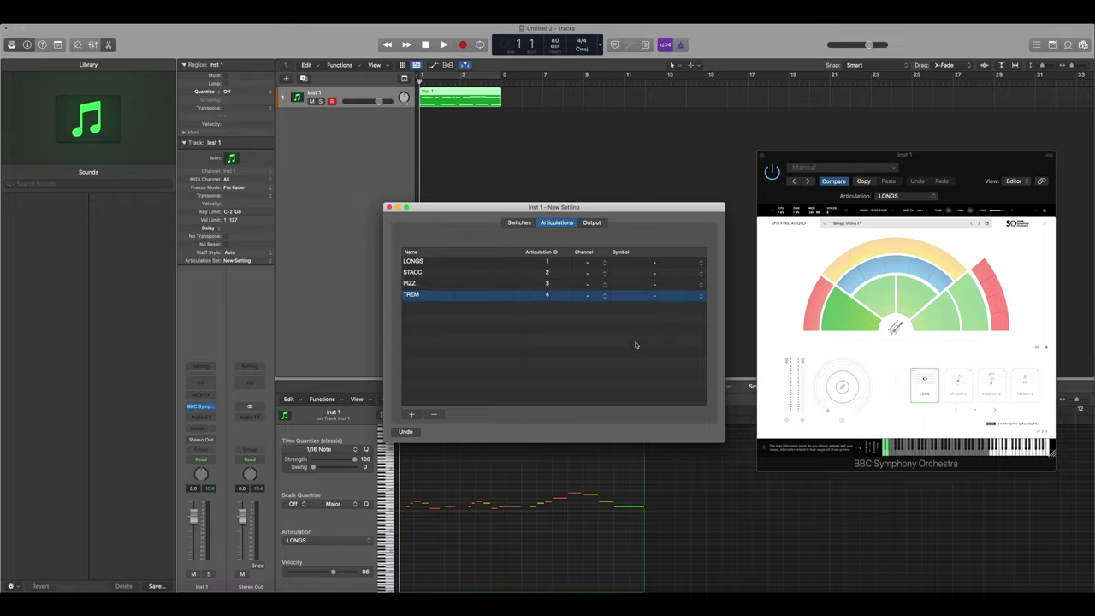
# Step: Give STACC the Staccato symbol and PIZZ the Pizzicato (Left Hand) symbol
pyautogui.click(658, 273)
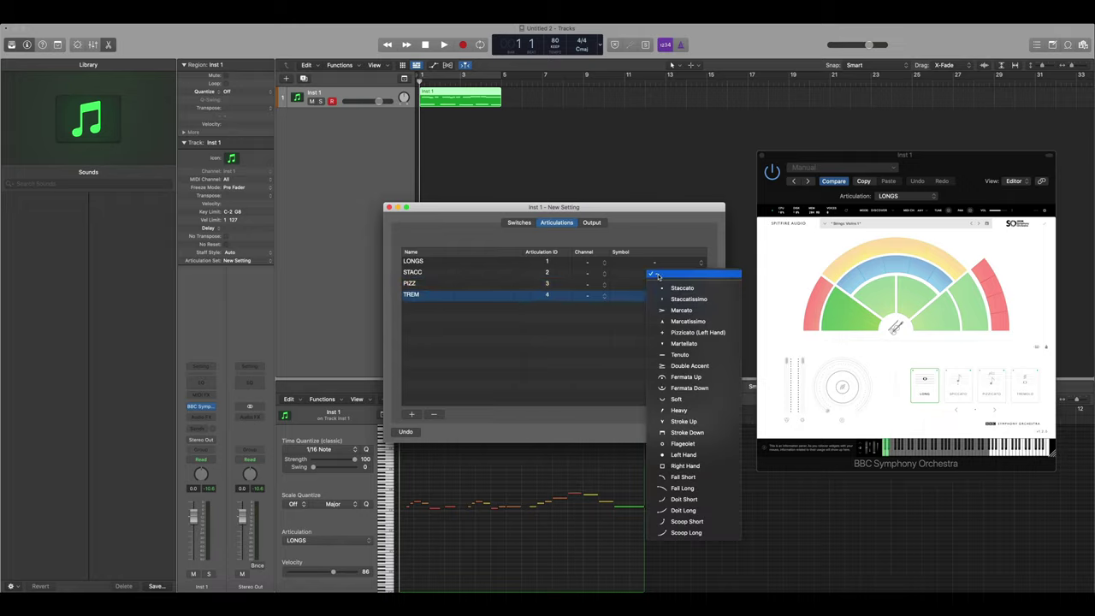
pyautogui.click(682, 288)
pyautogui.click(656, 284)
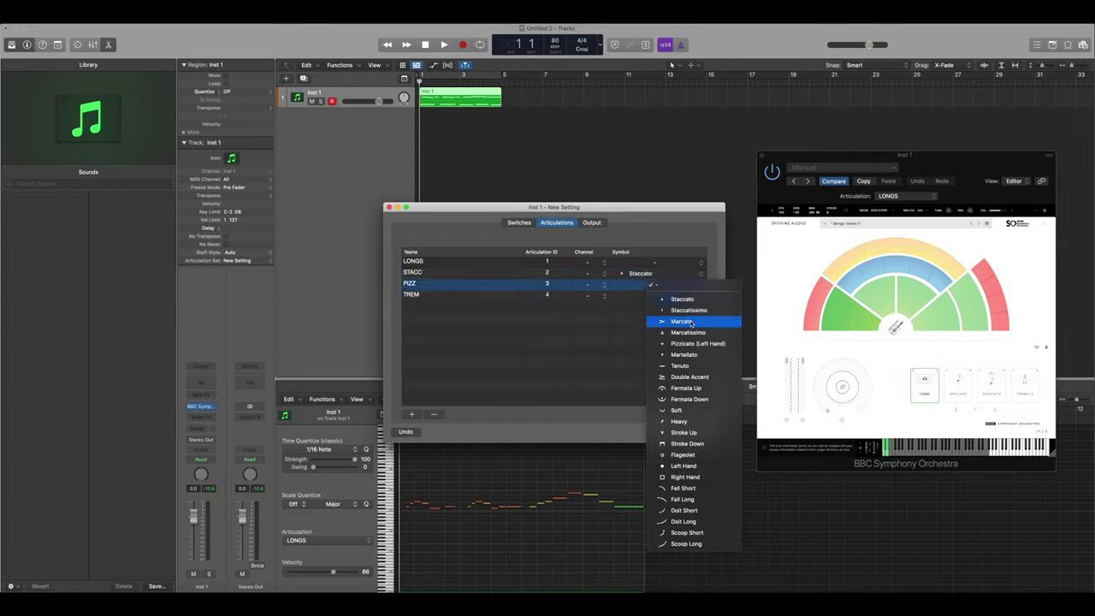
pyautogui.click(695, 343)
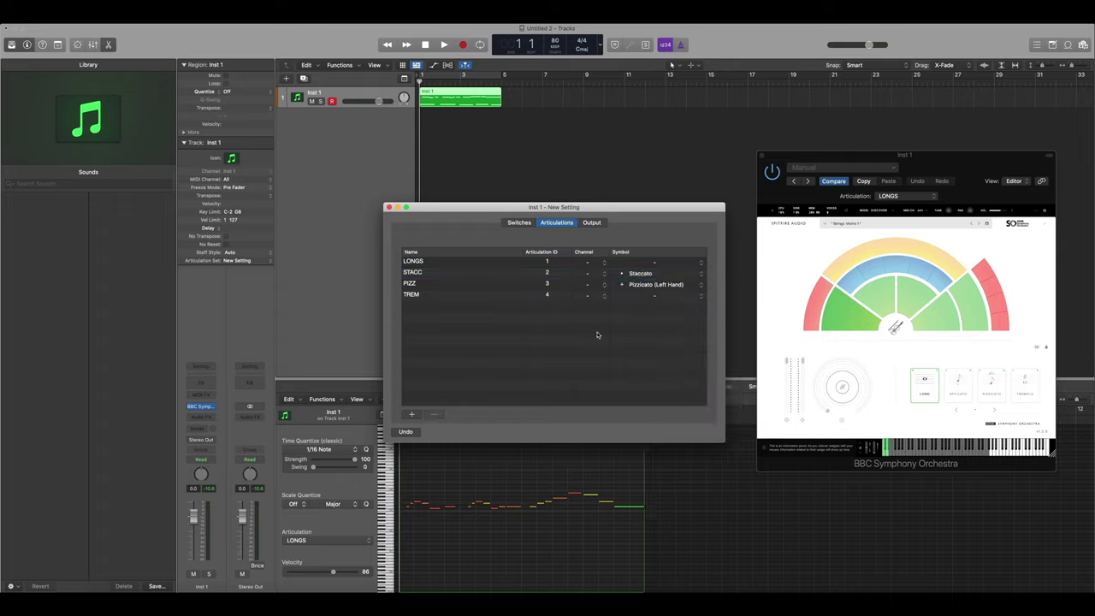
# Step: Set the output type of LONGS, STACC, PIZZ and TREM to Note On
pyautogui.click(592, 223)
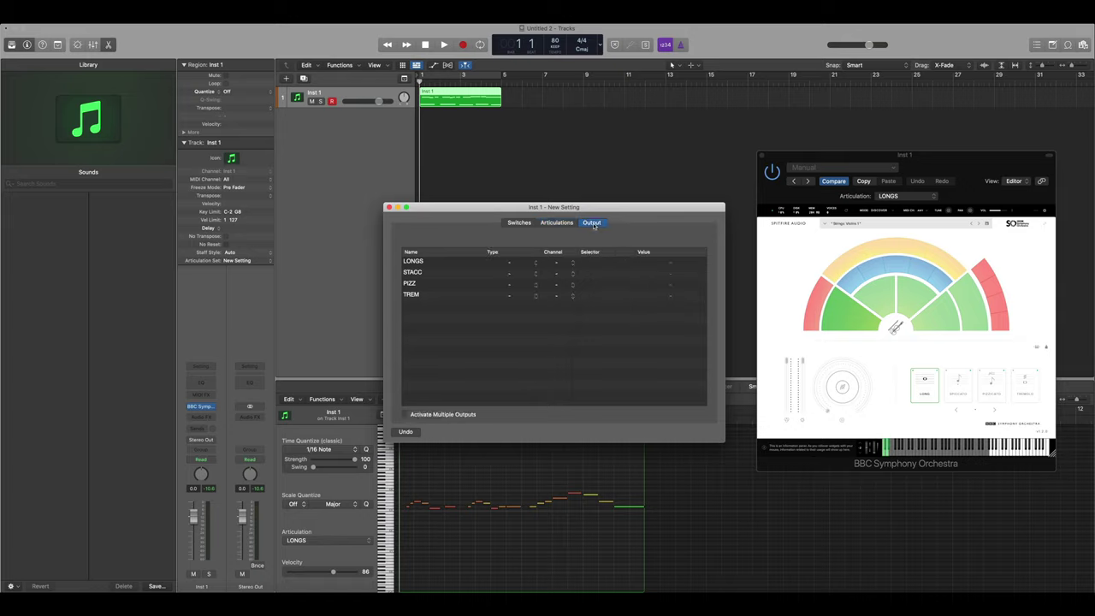
pyautogui.click(516, 265)
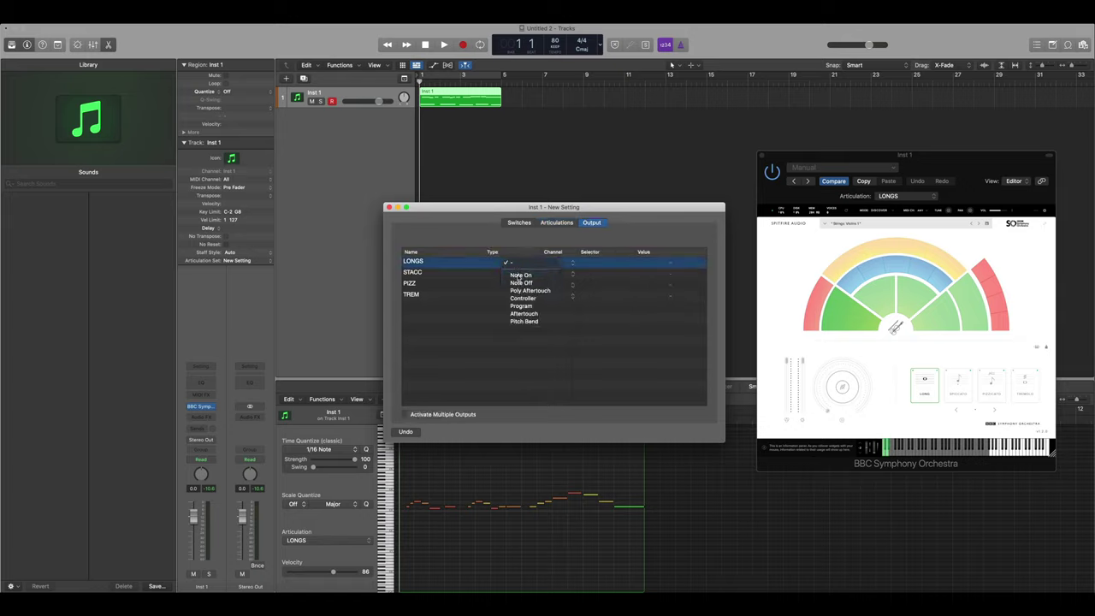
pyautogui.click(522, 274)
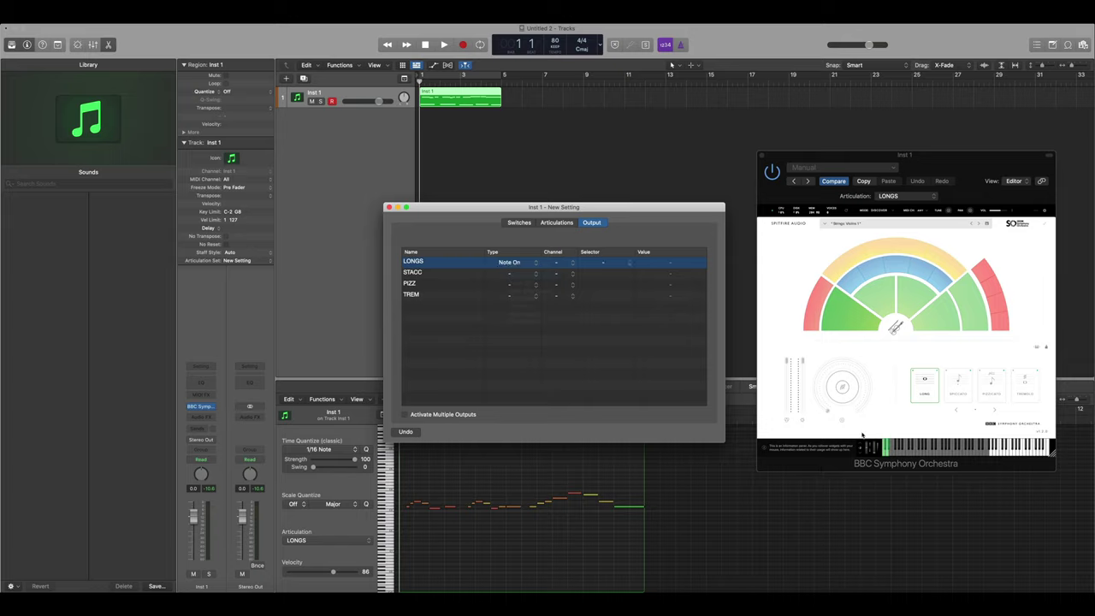
pyautogui.click(510, 273)
pyautogui.click(506, 291)
pyautogui.click(507, 285)
pyautogui.click(512, 295)
pyautogui.click(509, 295)
pyautogui.click(513, 309)
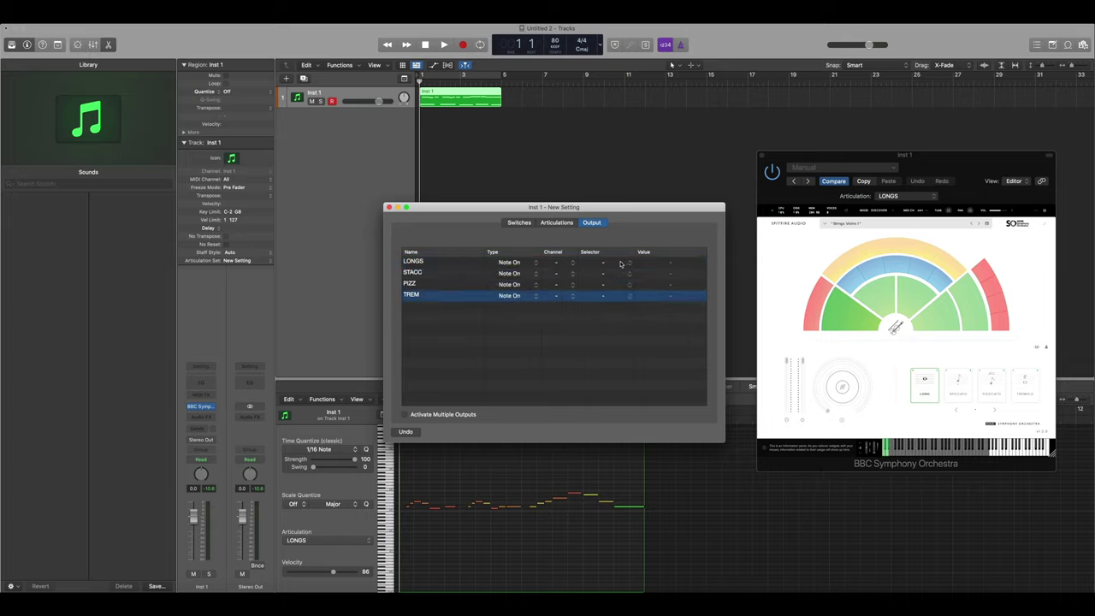
pyautogui.click(545, 321)
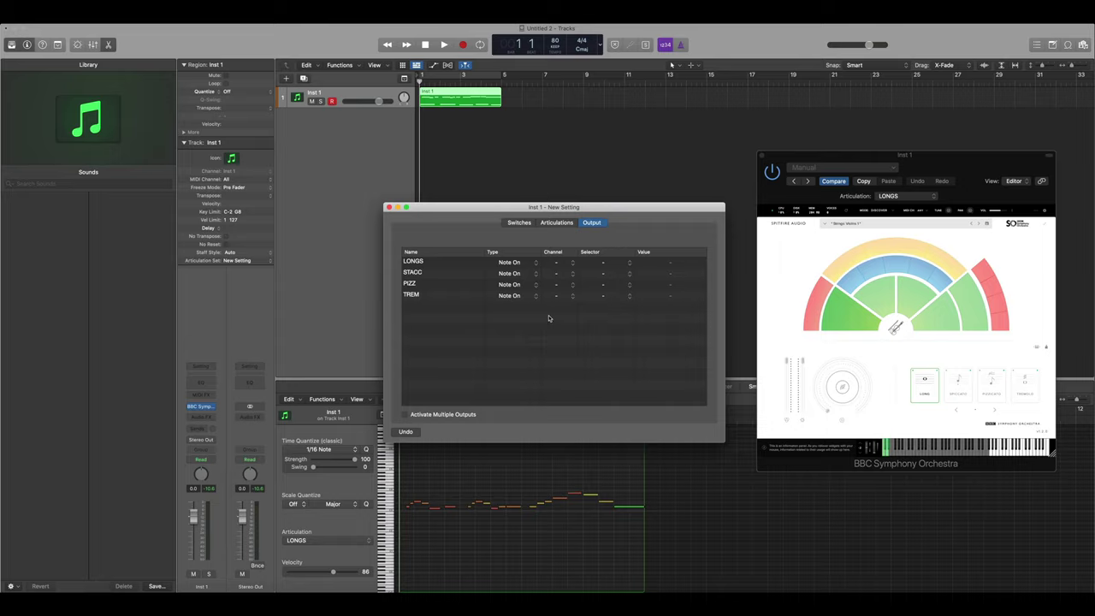
# Step: Assign keyswitch notes C-2, C#-2, D-2 and D#-2 to LONGS, STACC, PIZZ and TREM
pyautogui.click(608, 263)
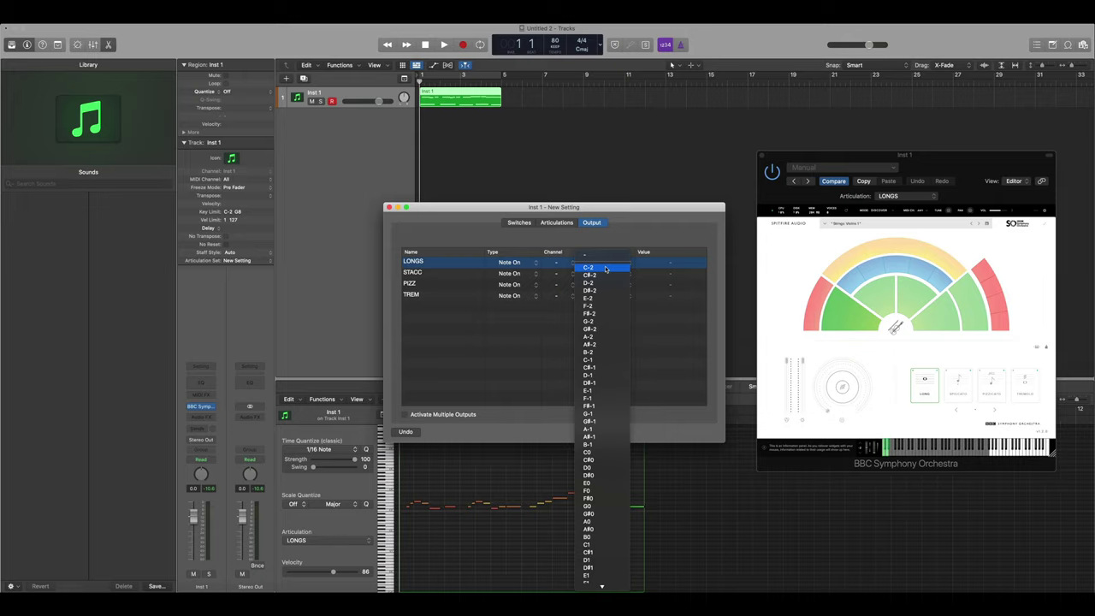
pyautogui.click(606, 269)
pyautogui.click(604, 273)
pyautogui.click(603, 285)
pyautogui.click(603, 284)
pyautogui.click(603, 296)
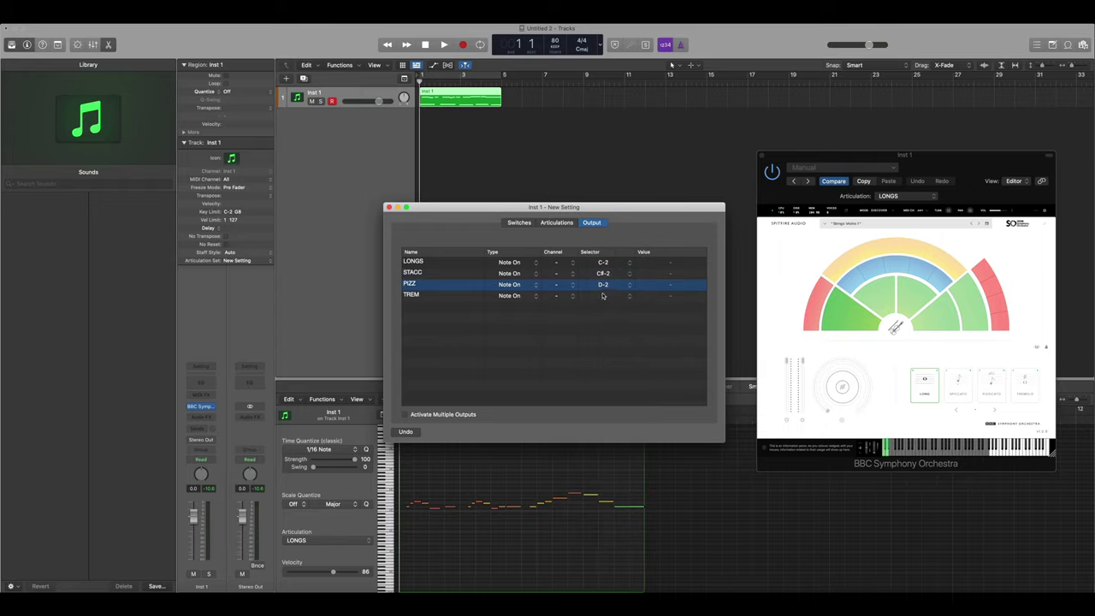
pyautogui.click(601, 338)
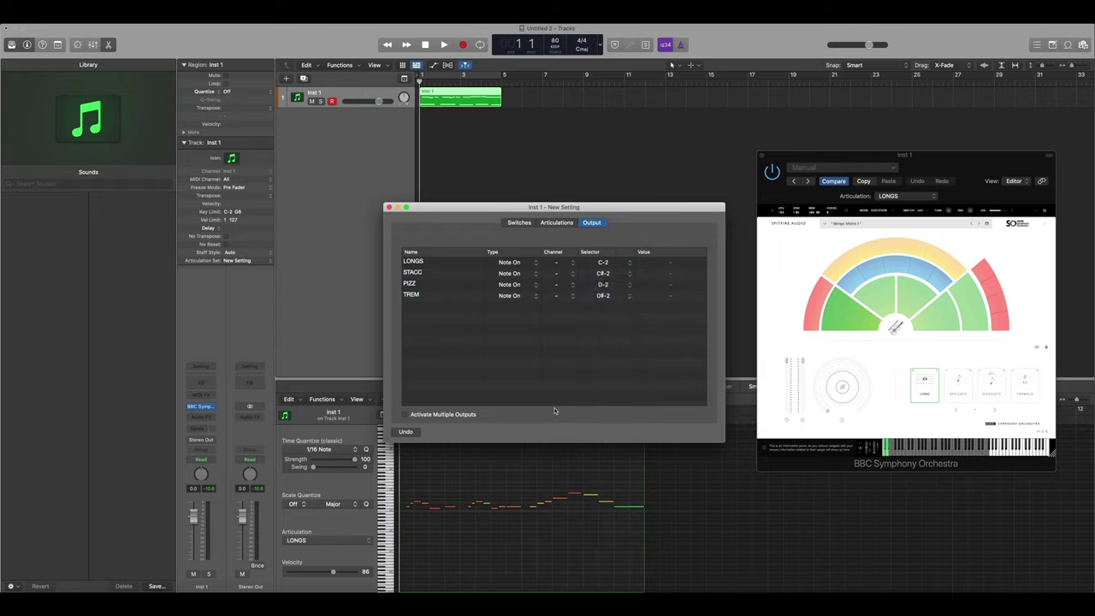
# Step: Save the track's new articulation set as 'BBC SO DISCOVER' in Articulation Settings
pyautogui.click(231, 257)
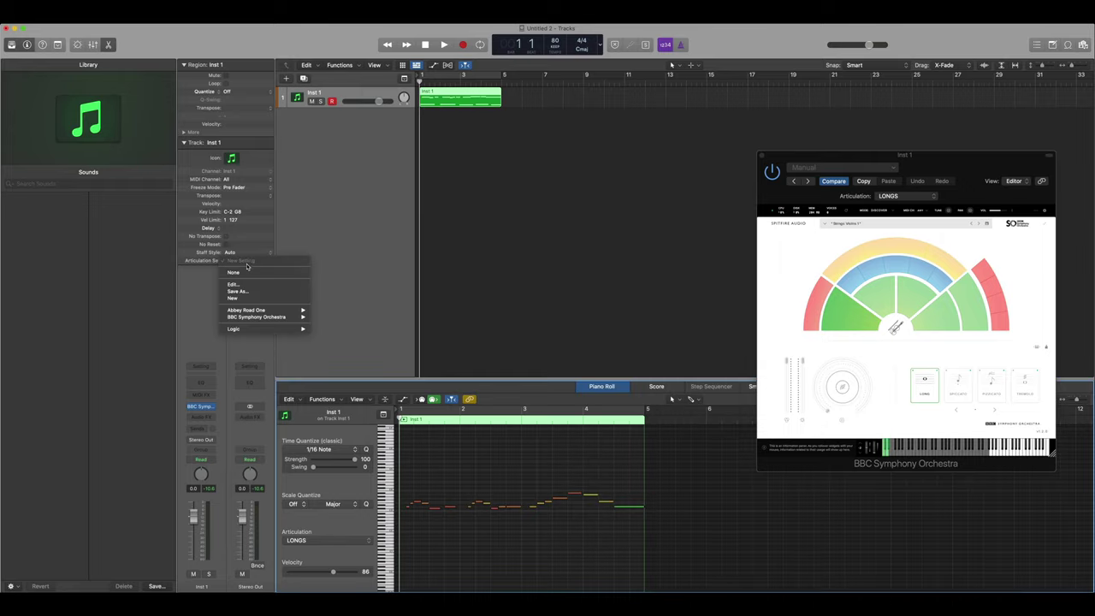
pyautogui.click(244, 294)
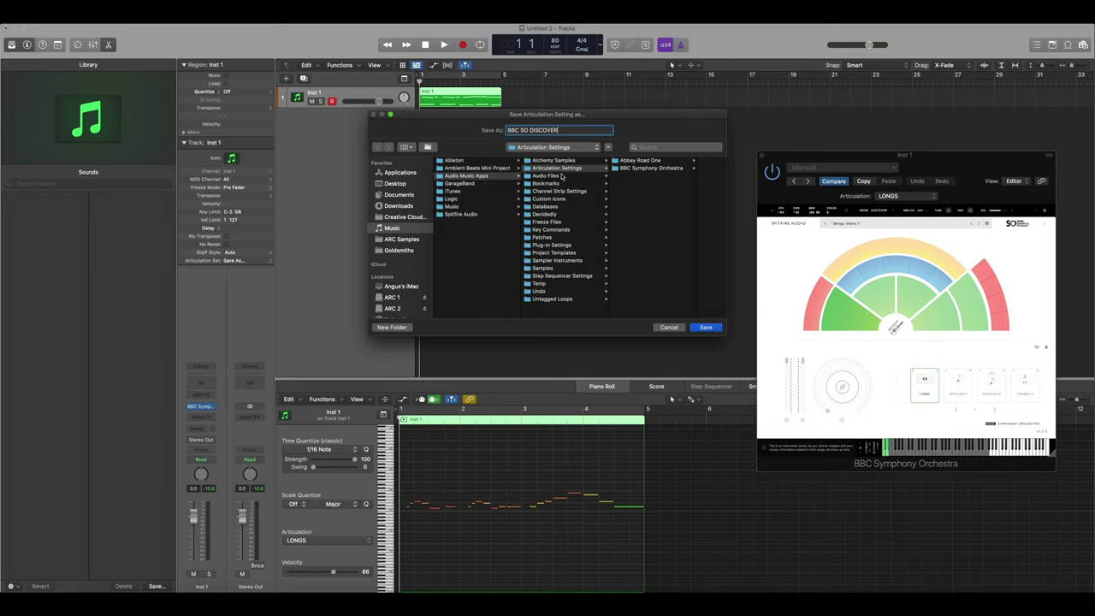
pyautogui.click(706, 327)
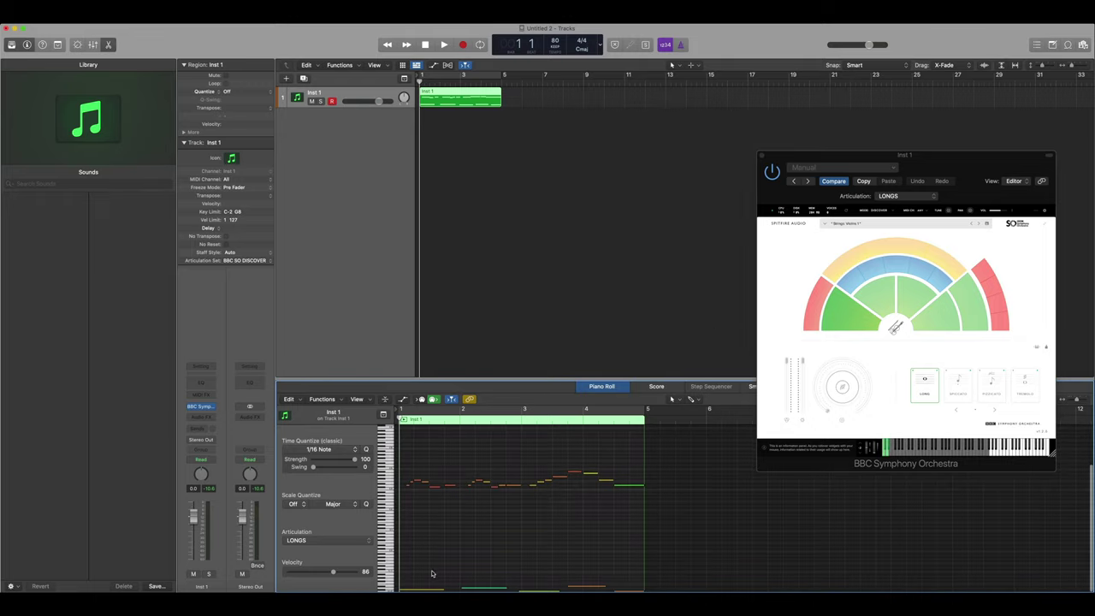
# Step: Delete the low notes along the piano roll bottom and tag the selection PIZZ
pyautogui.moveTo(425, 569); pyautogui.dragTo(617, 559)
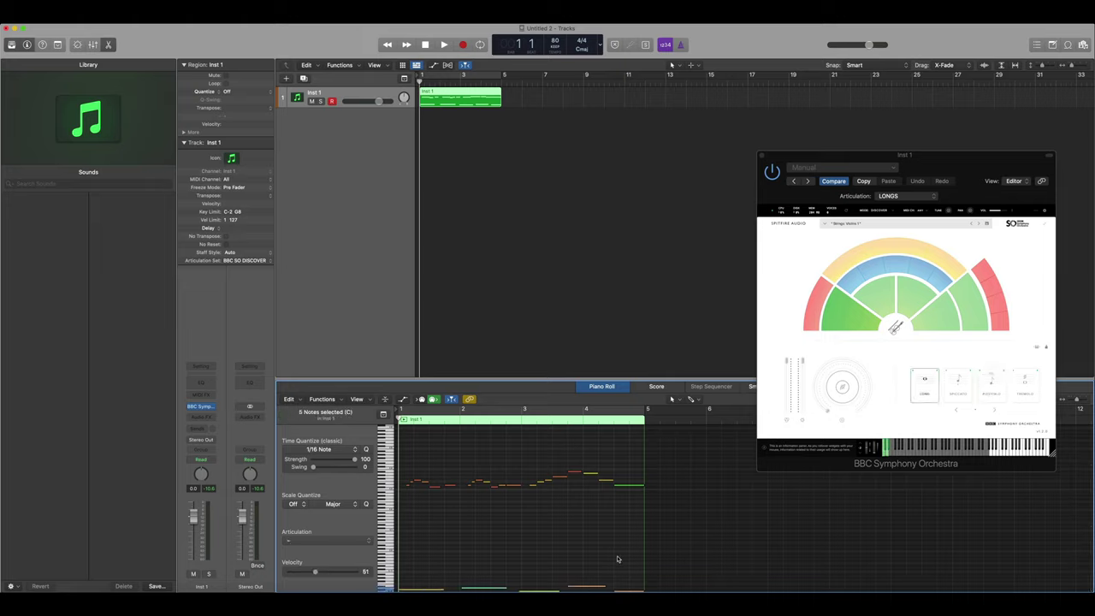
pyautogui.press('Delete')
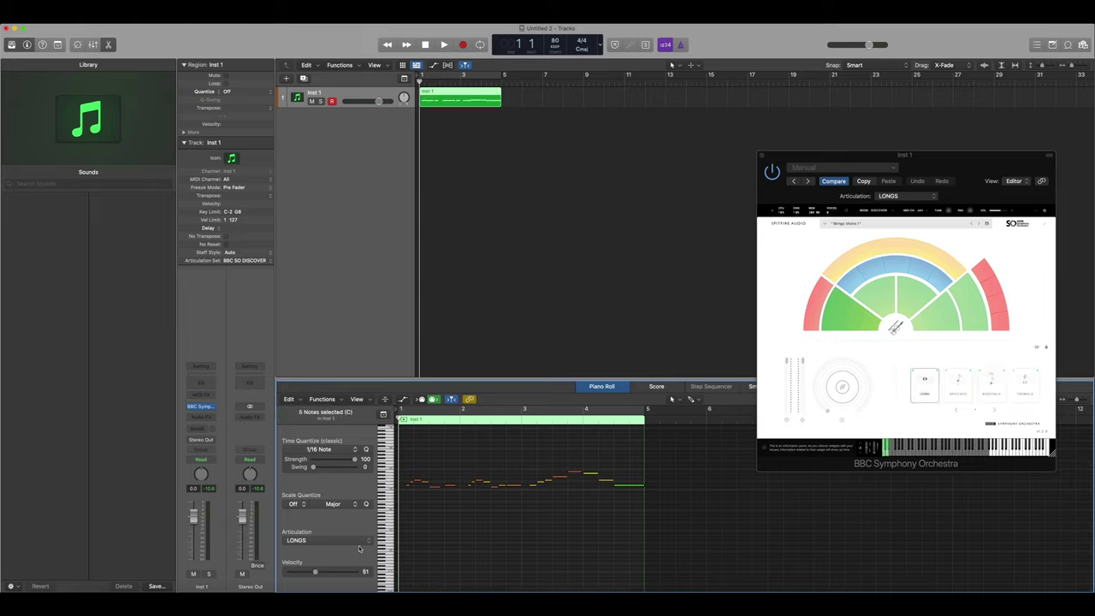
pyautogui.click(348, 541)
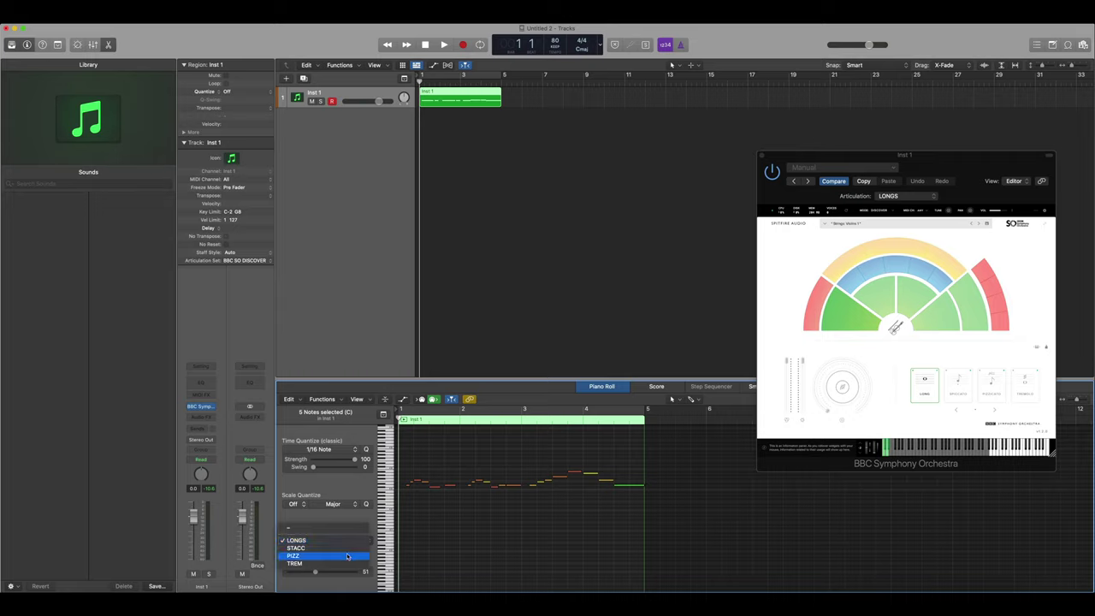
pyautogui.click(346, 551)
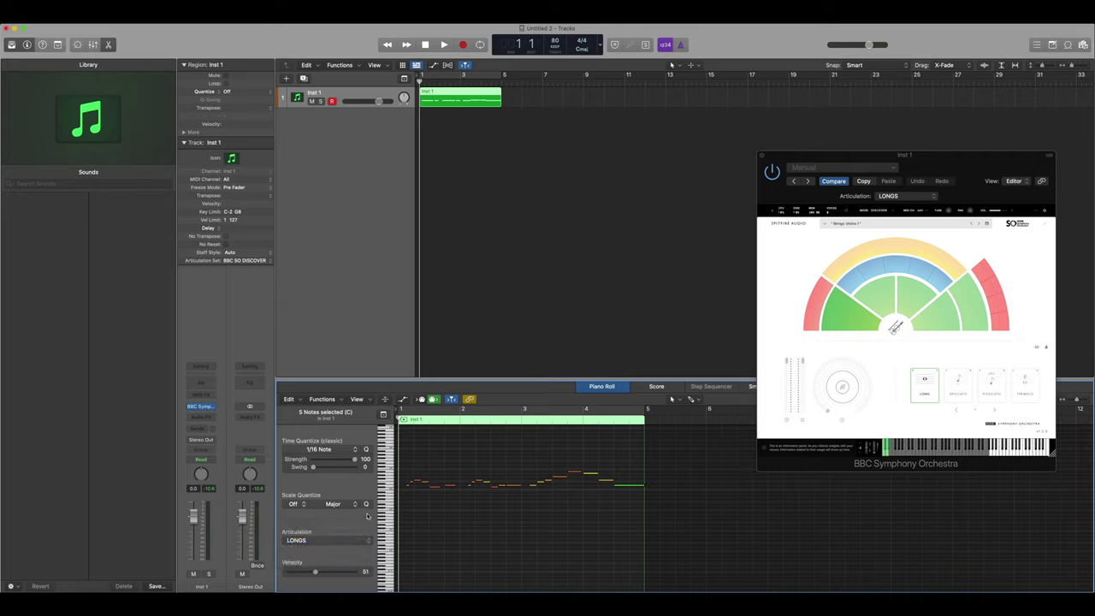
# Step: Tag a group of six melody notes with the STACC articulation
pyautogui.click(406, 468)
pyautogui.moveTo(406, 468); pyautogui.dragTo(462, 504)
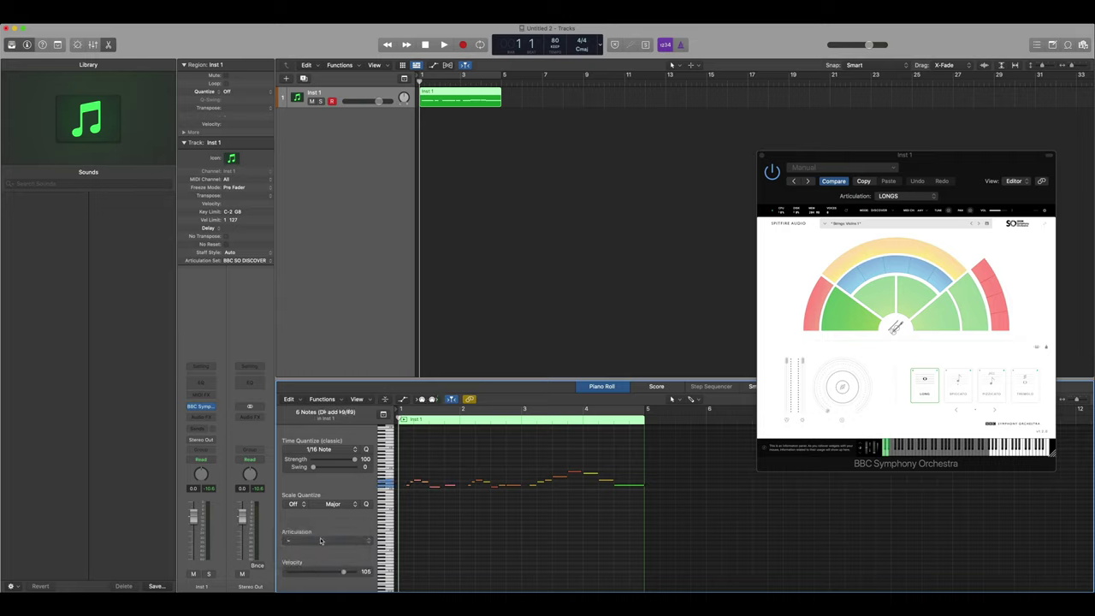
pyautogui.click(321, 540)
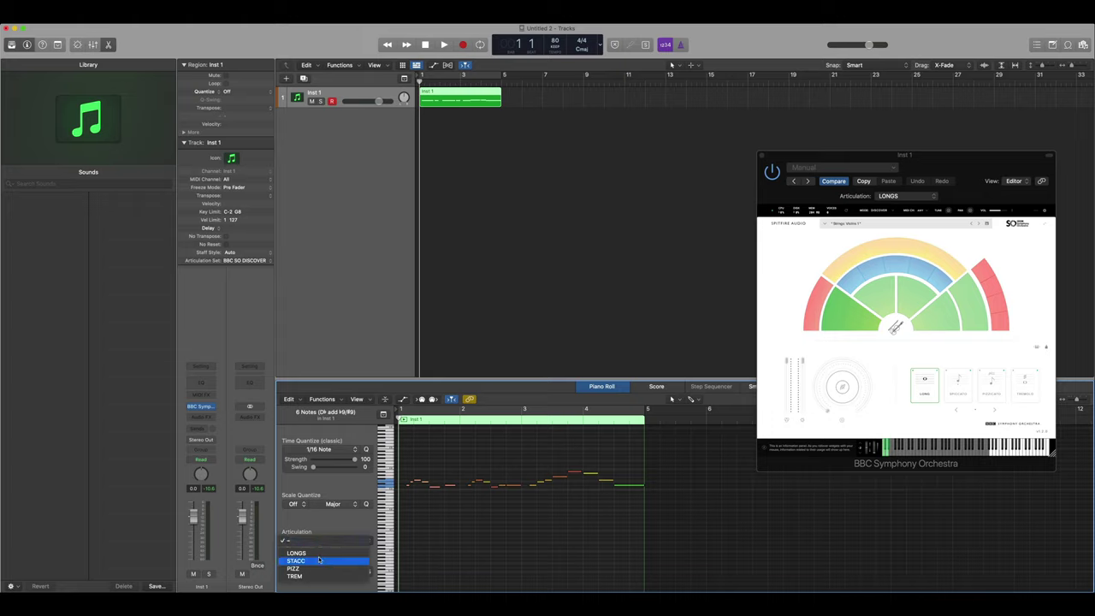
pyautogui.click(318, 560)
# Step: Tag another group of four melody notes with PIZZ, then adjust their articulation again
pyautogui.click(486, 541)
pyautogui.moveTo(465, 467); pyautogui.dragTo(509, 502)
pyautogui.click(341, 541)
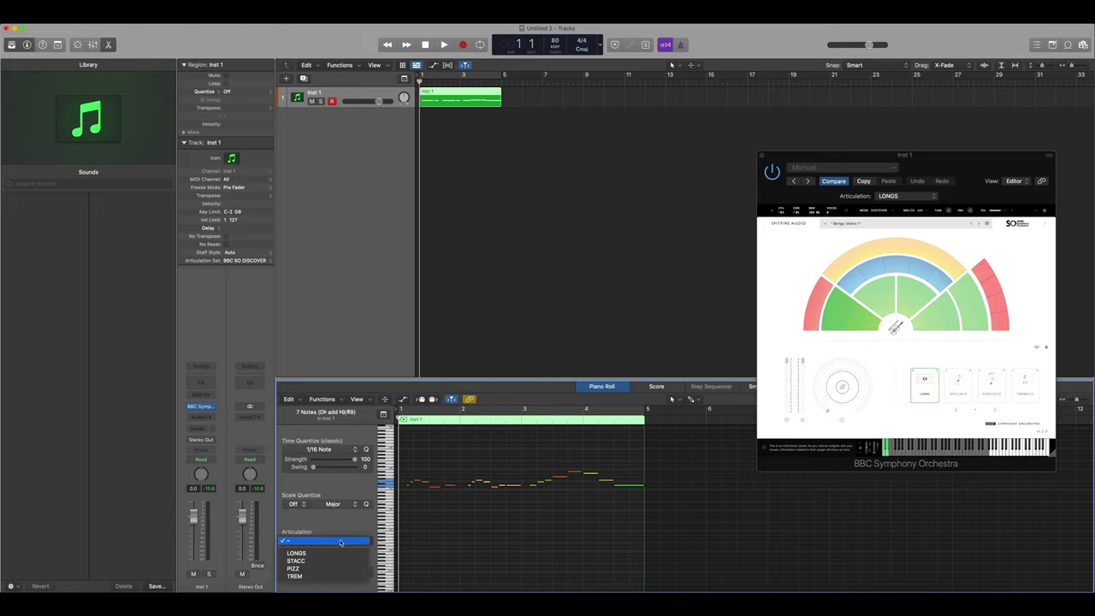
pyautogui.click(544, 538)
pyautogui.moveTo(408, 521); pyautogui.dragTo(609, 489)
pyautogui.click(341, 541)
pyautogui.click(335, 570)
pyautogui.click(341, 541)
pyautogui.click(296, 553)
pyautogui.click(523, 540)
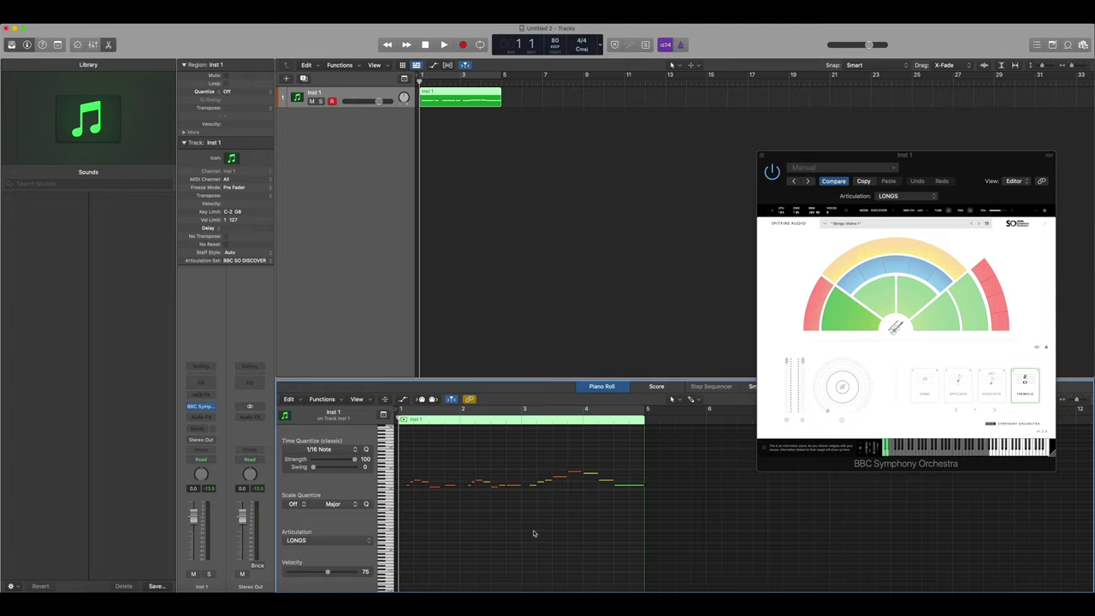
# Step: Play the tagged melody up to bar 5 to hear the articulation changes
pyautogui.press('space')
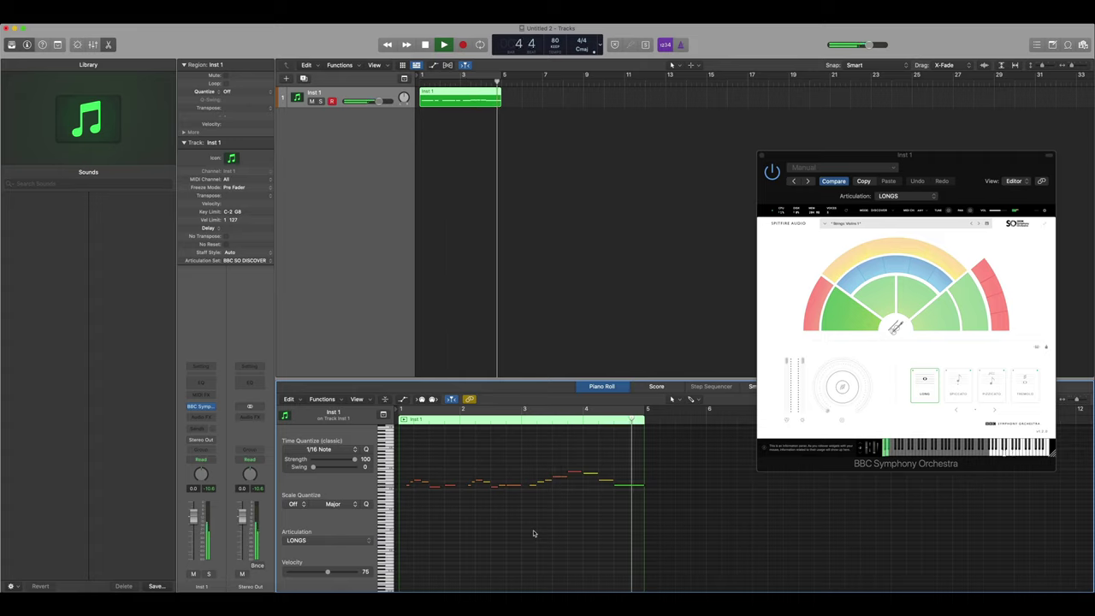
pyautogui.press('space')
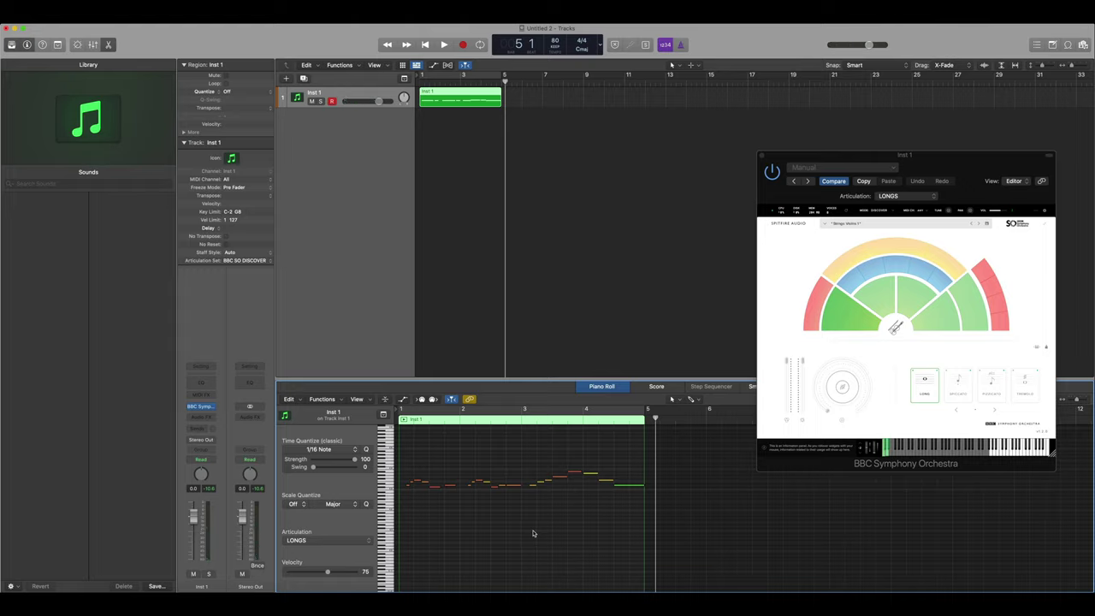
# Step: View the melody as score with articulation marks, then open a new Finder window
pyautogui.click(655, 386)
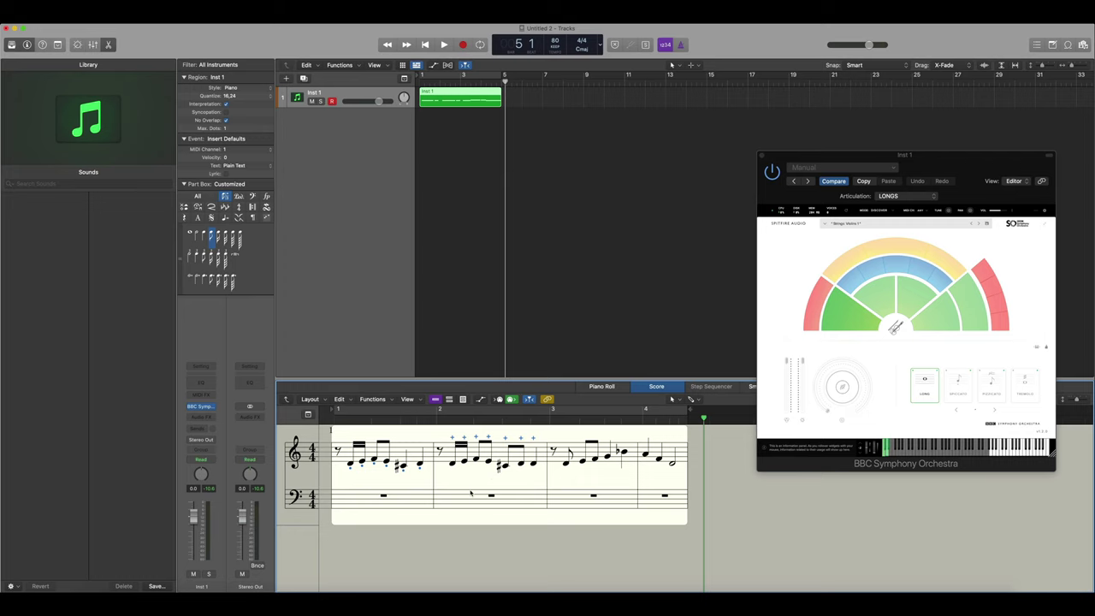
pyautogui.click(443, 332)
pyautogui.press('super+o')
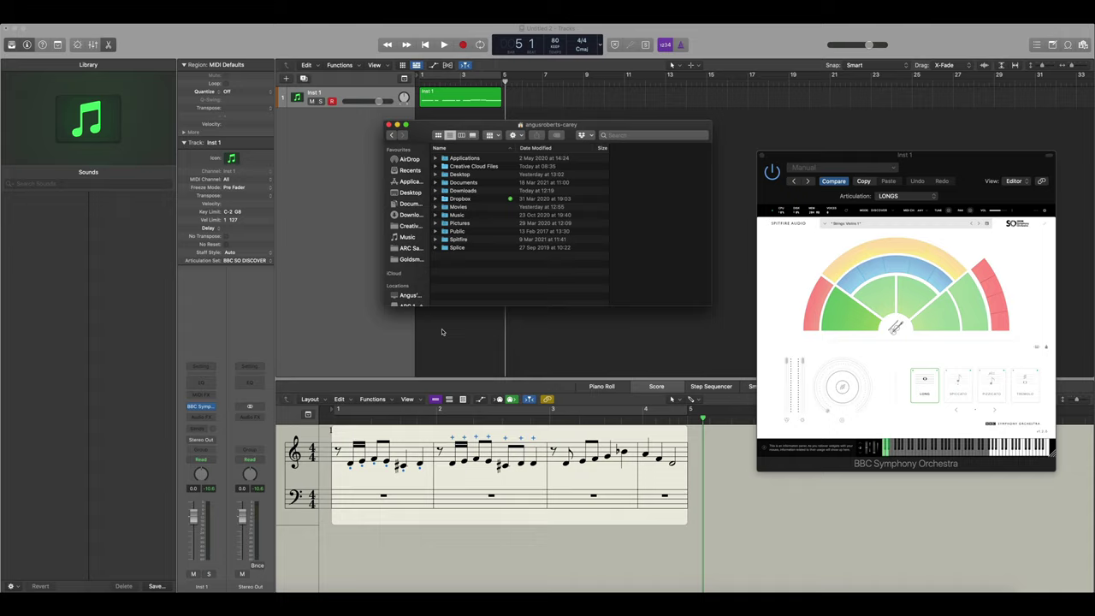
# Step: Navigate Music > Audio Music Apps > Articulation Settings to find BBC SO DISCOVER.plist
pyautogui.doubleClick(471, 214)
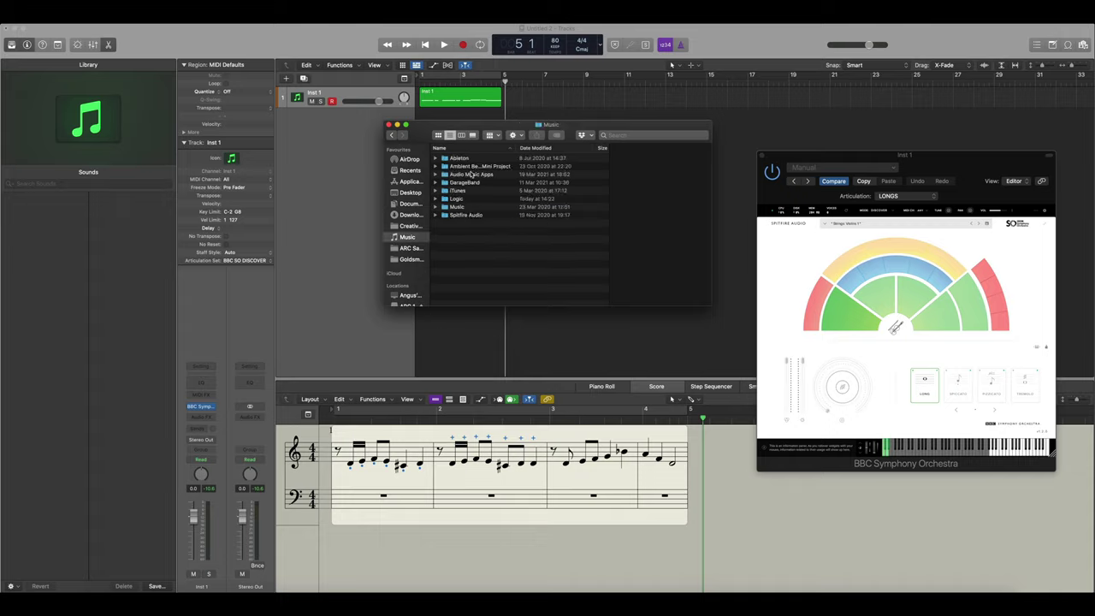
pyautogui.click(471, 175)
pyautogui.doubleClick(470, 174)
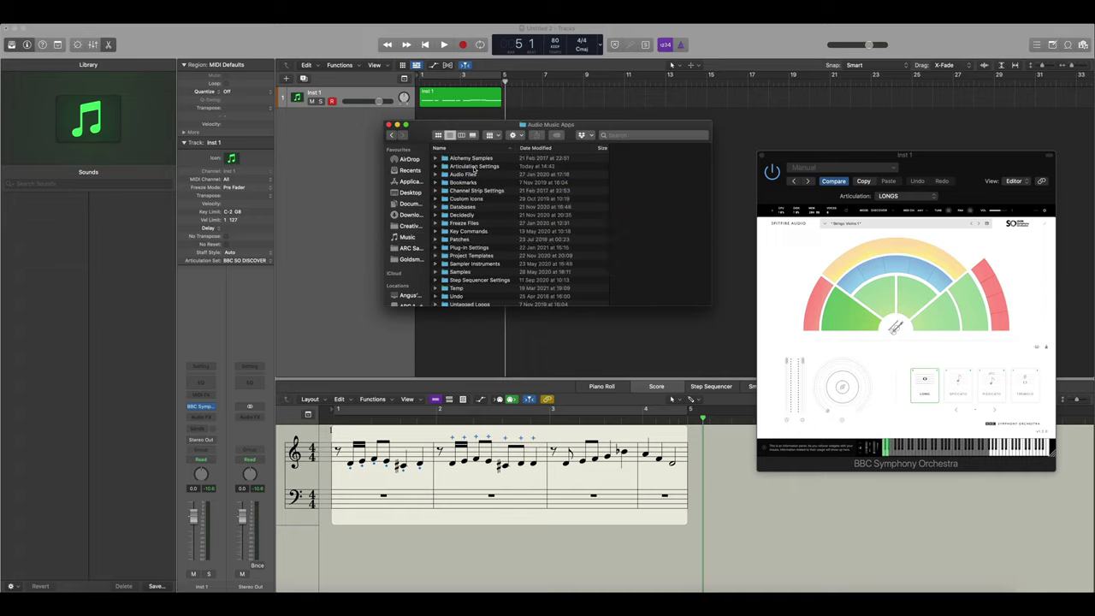
pyautogui.click(474, 167)
pyautogui.doubleClick(474, 167)
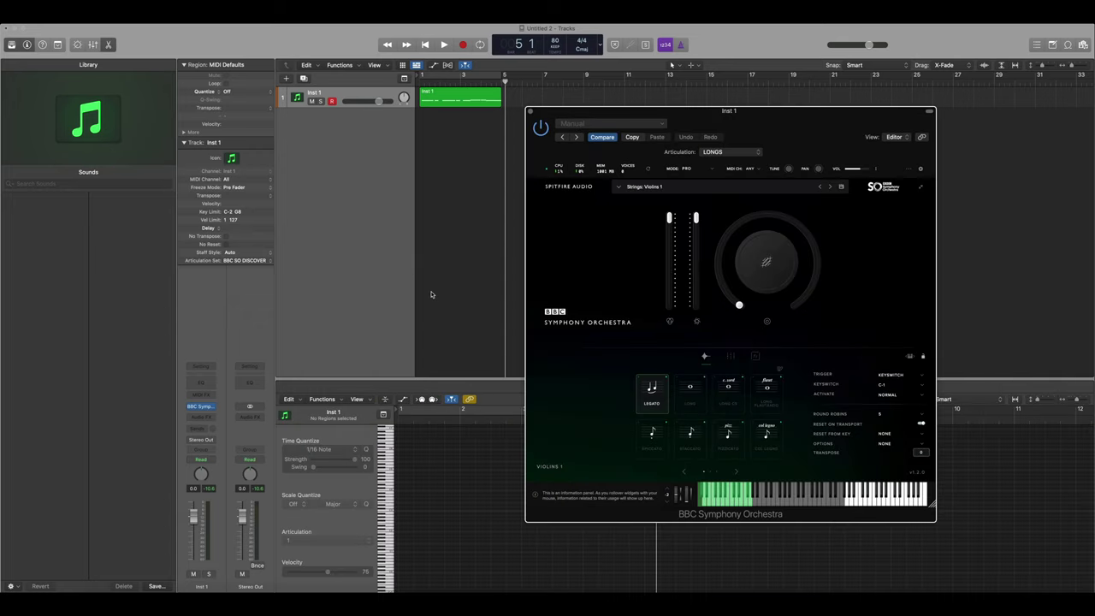
# Step: Assign the ready-made BBCSO Violins 1 articulation set from BBC Symphony Orchestra > BBCSO Strings to Inst 1
pyautogui.click(267, 263)
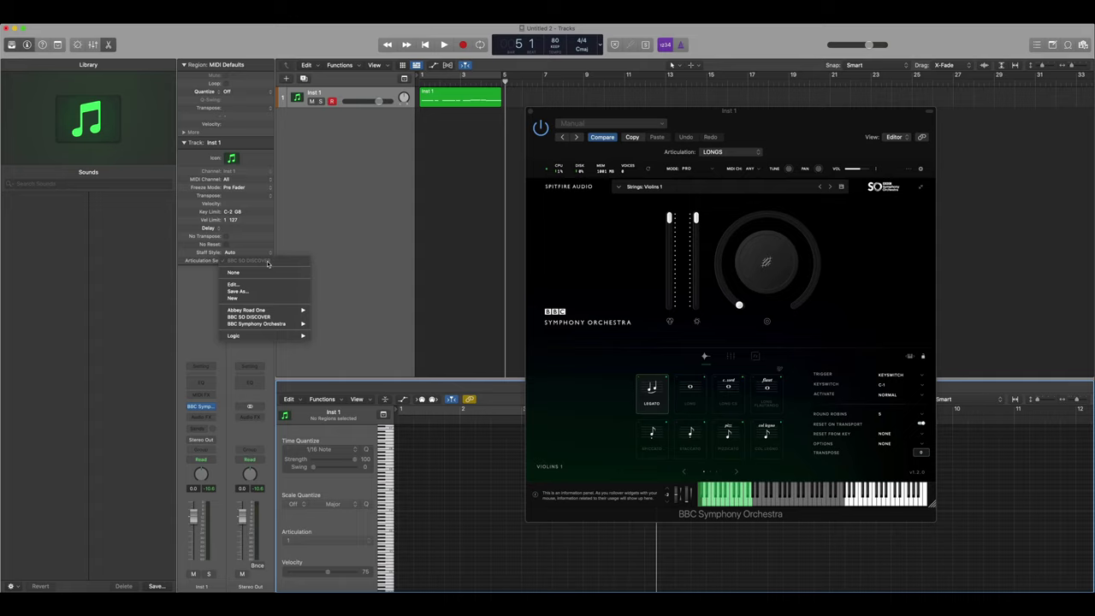
pyautogui.moveTo(278, 326)
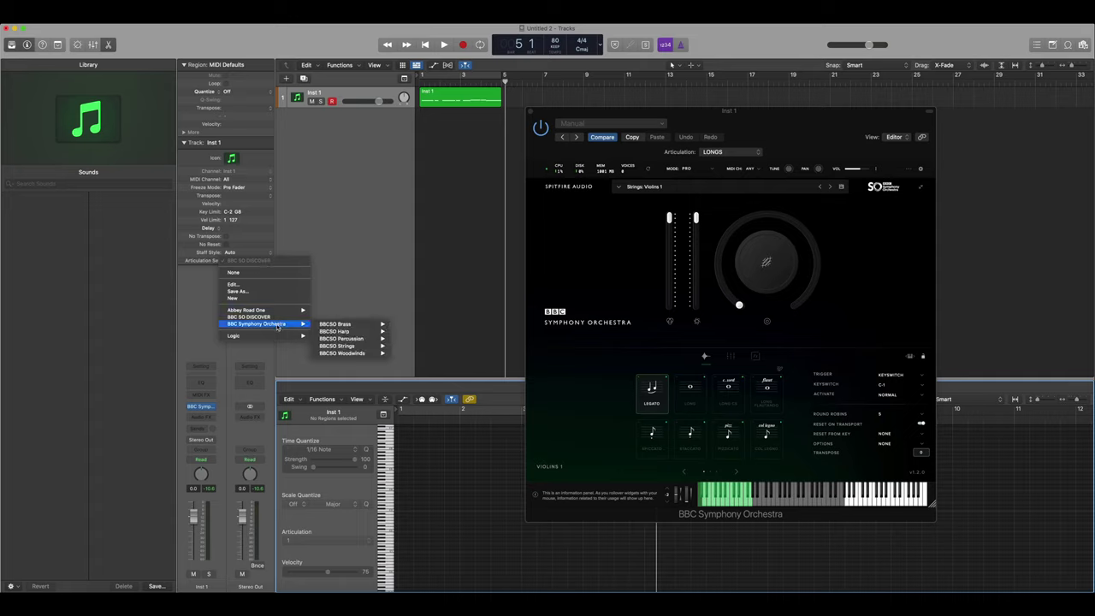
pyautogui.moveTo(360, 351)
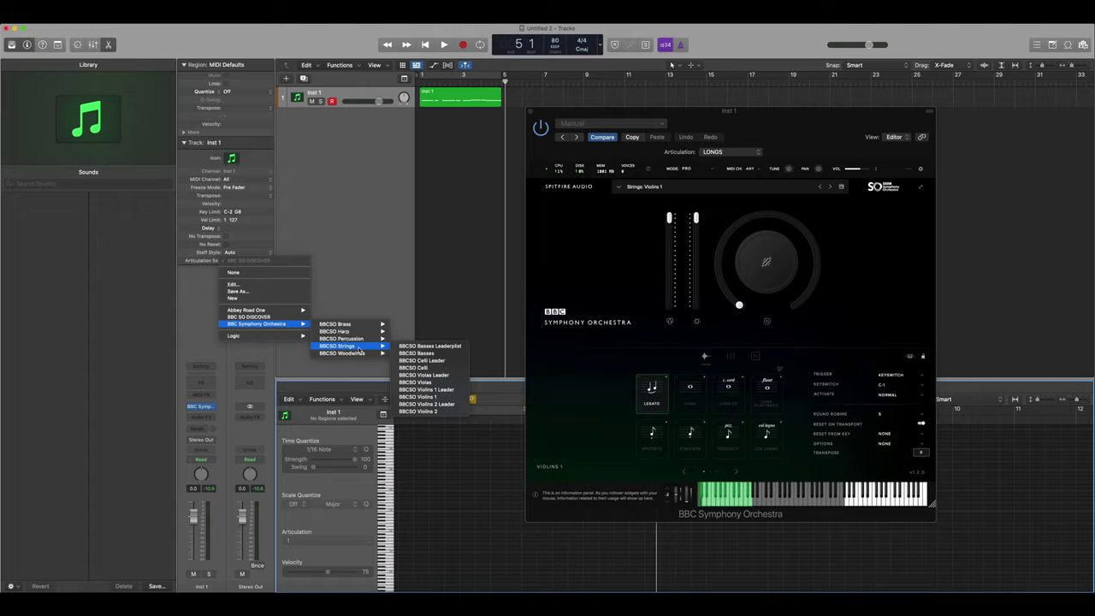
pyautogui.click(438, 398)
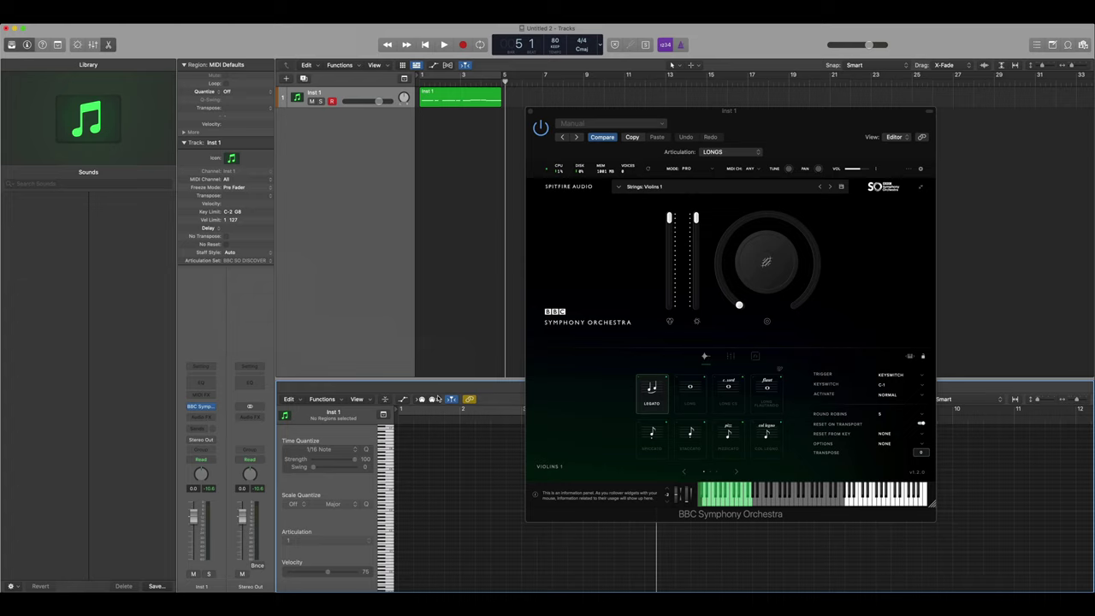
# Step: Browse the new per-note articulations, keep Legato, and view the plugin's own articulation list
pyautogui.click(364, 541)
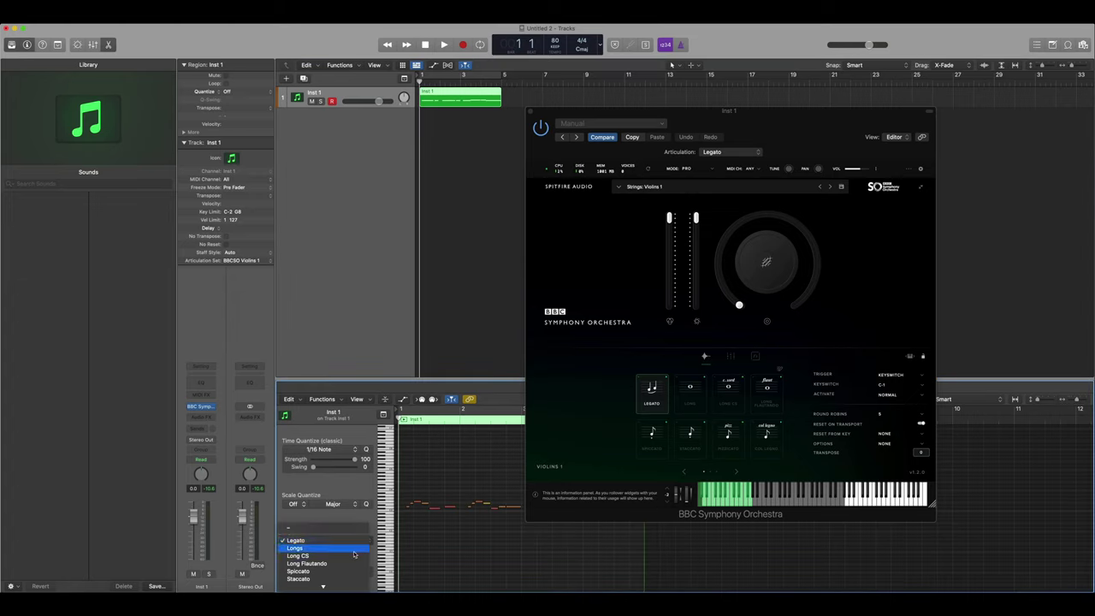
pyautogui.scroll(-5, 357, 548)
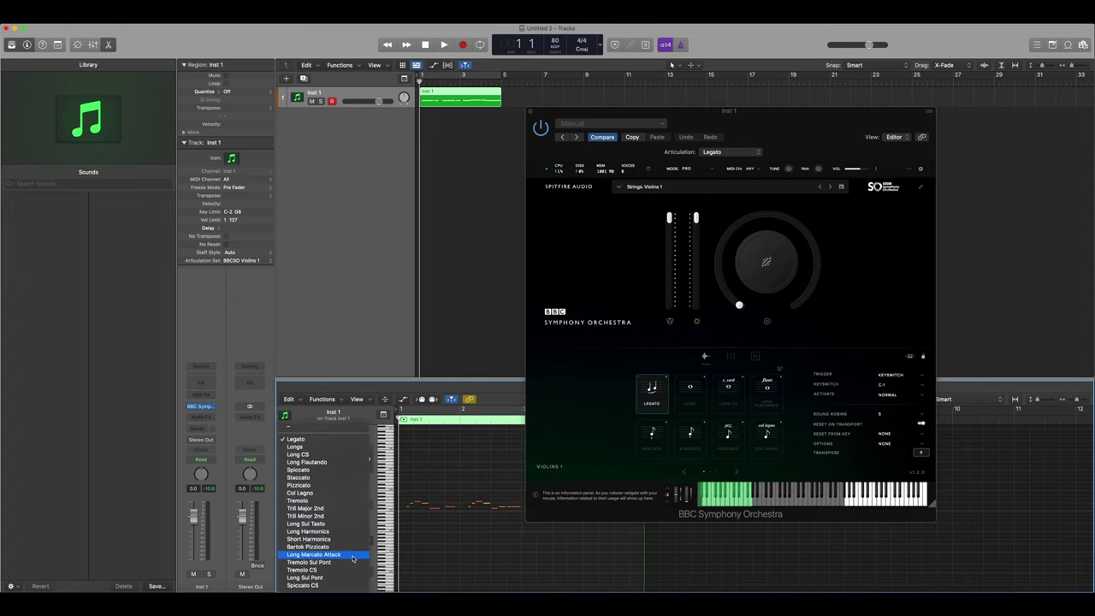
pyautogui.click(491, 312)
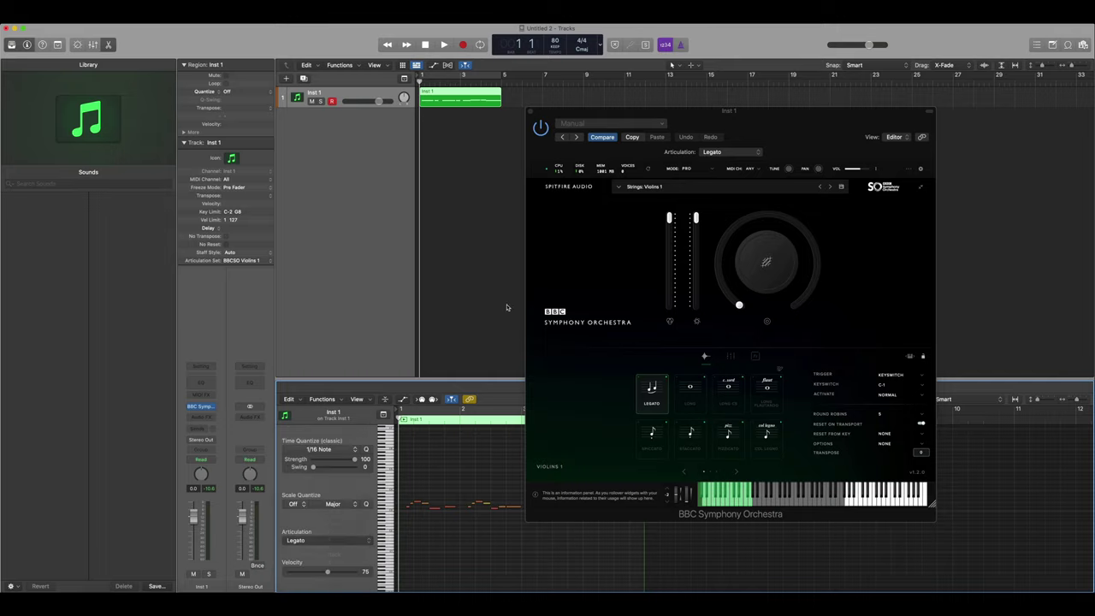
pyautogui.click(747, 153)
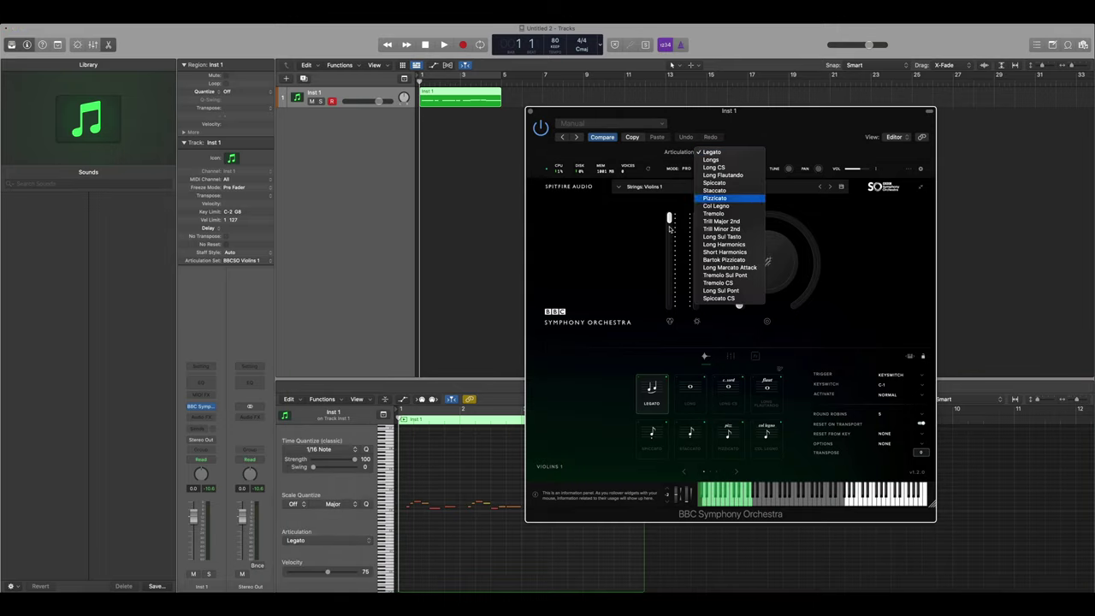